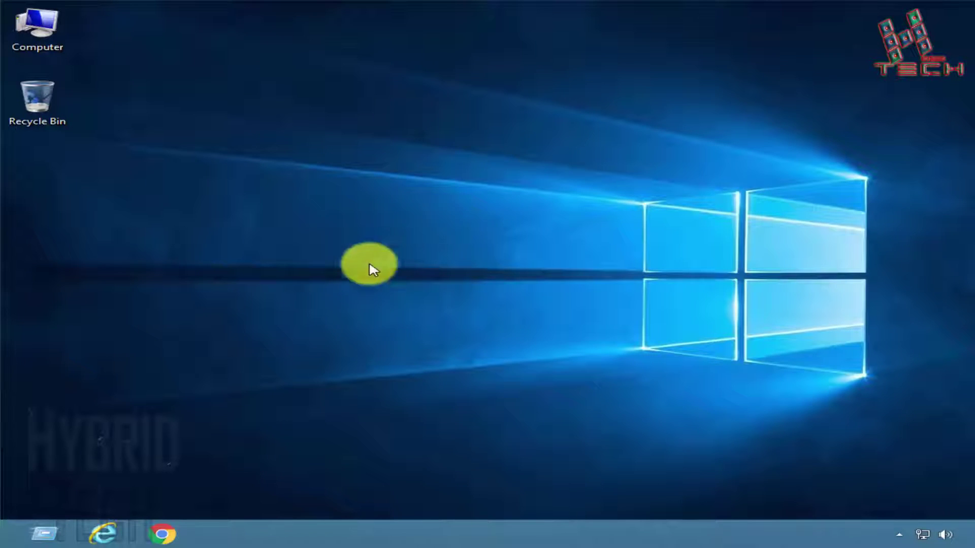
Step: Run gpedit.msc from the Run dialog to open the Local Group Policy Editor
click(44, 533)
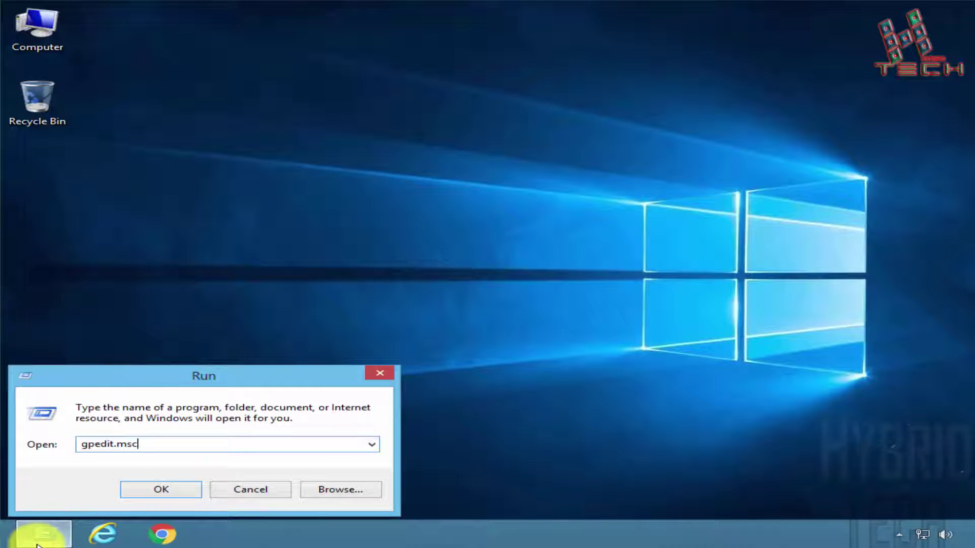
key(Return)
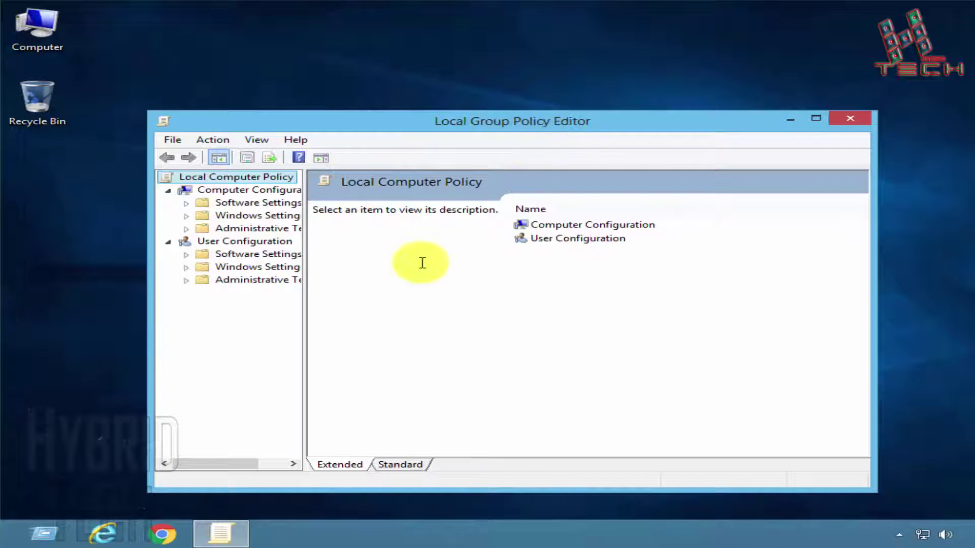
Step: Expand User Configuration > Administrative Templates > Windows Components > File Explorer in the folder tree
drag(304, 359, 356, 361)
click(281, 285)
double_click(279, 282)
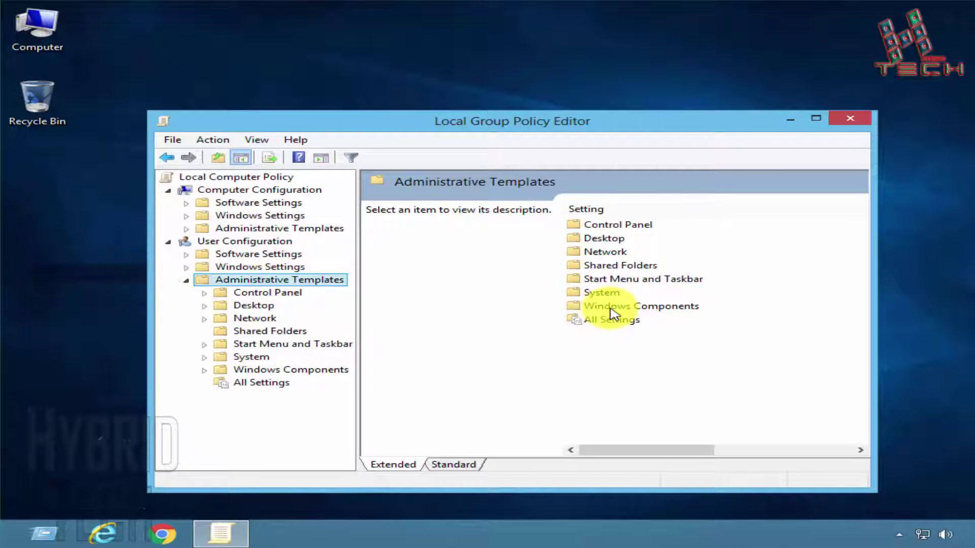
drag(388, 184, 546, 183)
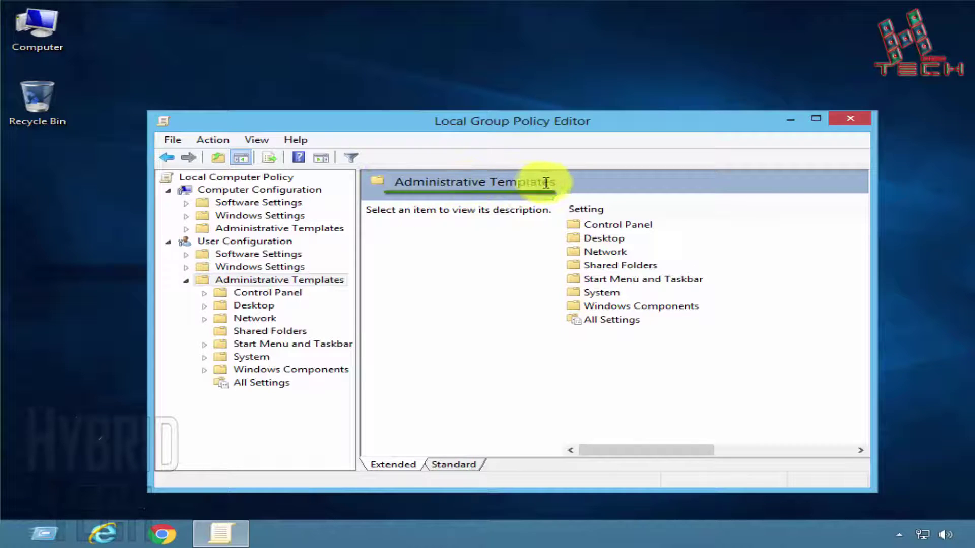
double_click(624, 306)
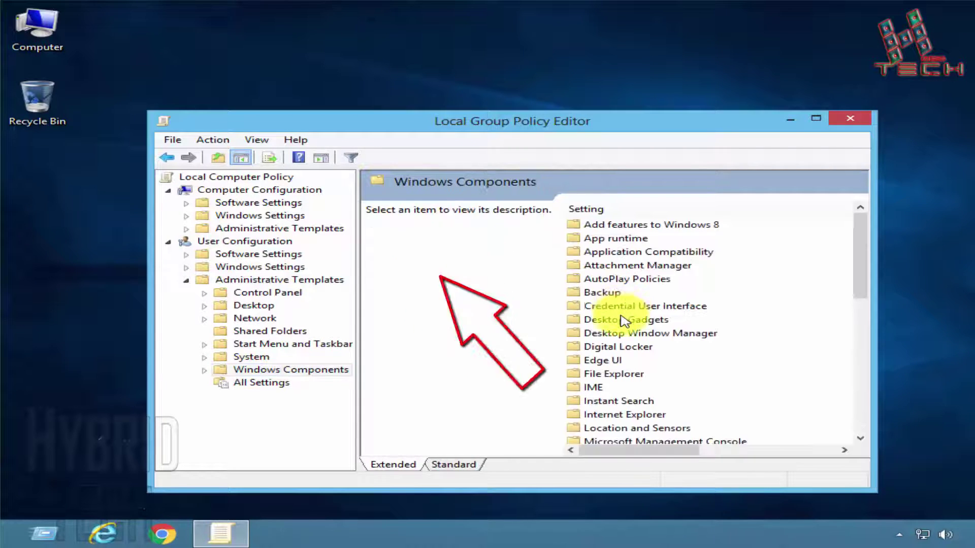
double_click(619, 378)
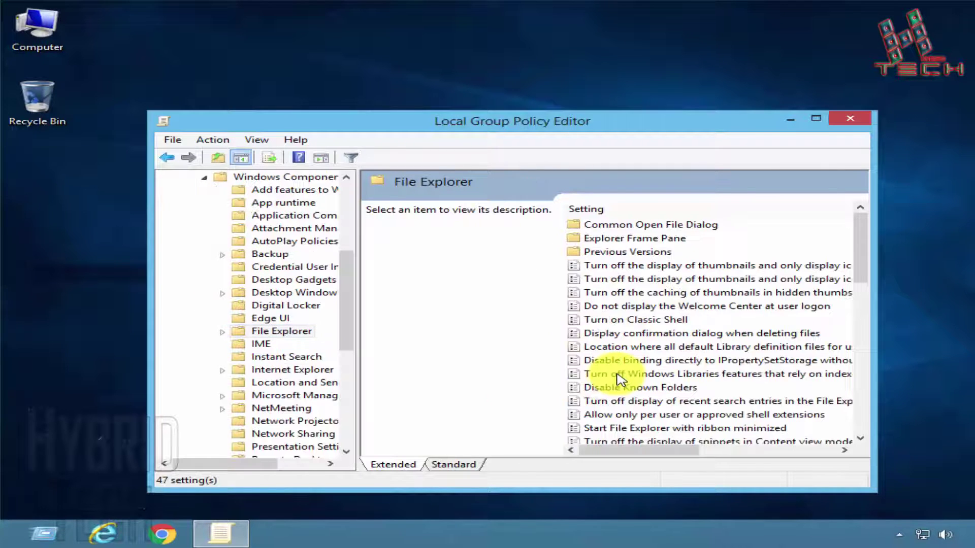
Step: Widen the editor so the State column fits and scroll to 'Prevent access to drives from My Computer'
drag(876, 380, 967, 386)
drag(756, 451, 790, 213)
drag(790, 126, 677, 112)
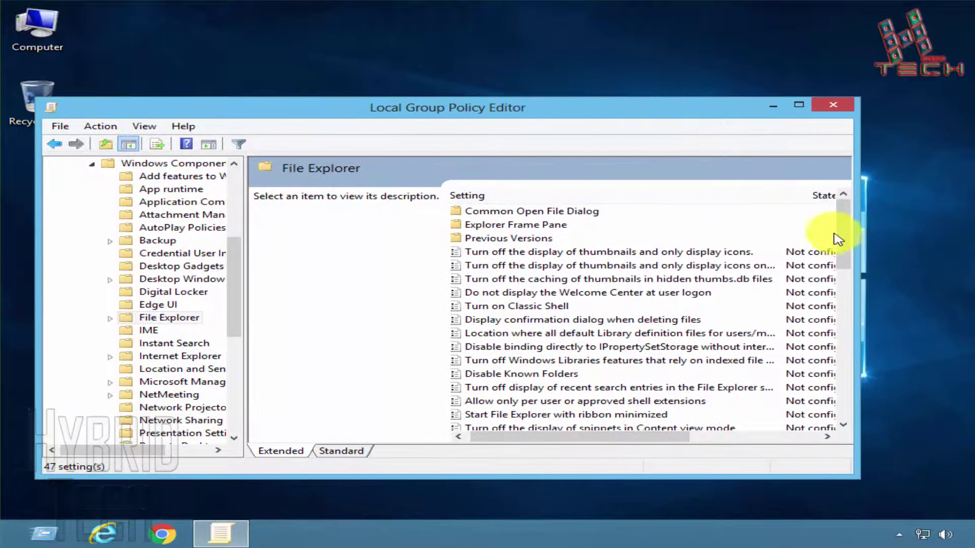
drag(859, 283, 957, 289)
drag(642, 433, 638, 433)
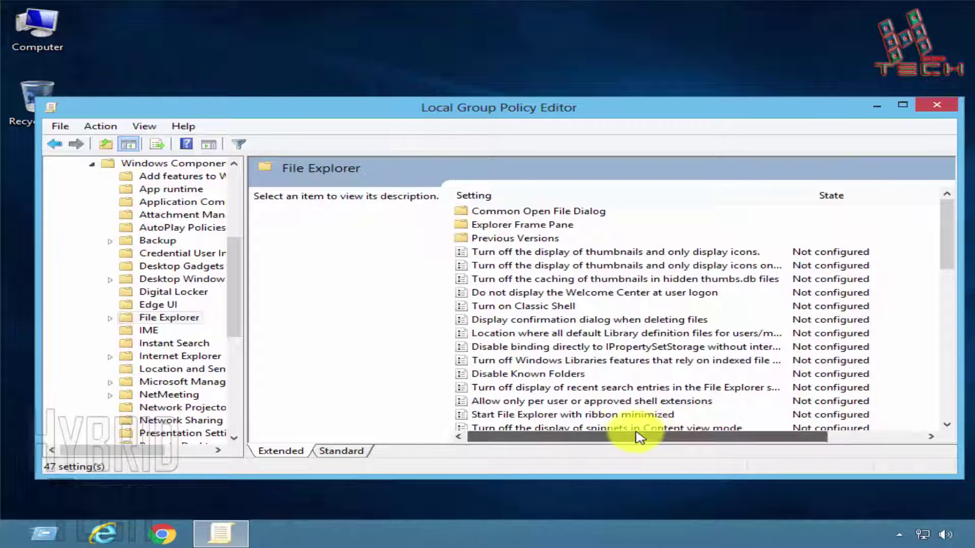
scroll(690, 350, down, 3)
scroll(688, 351, down, 1)
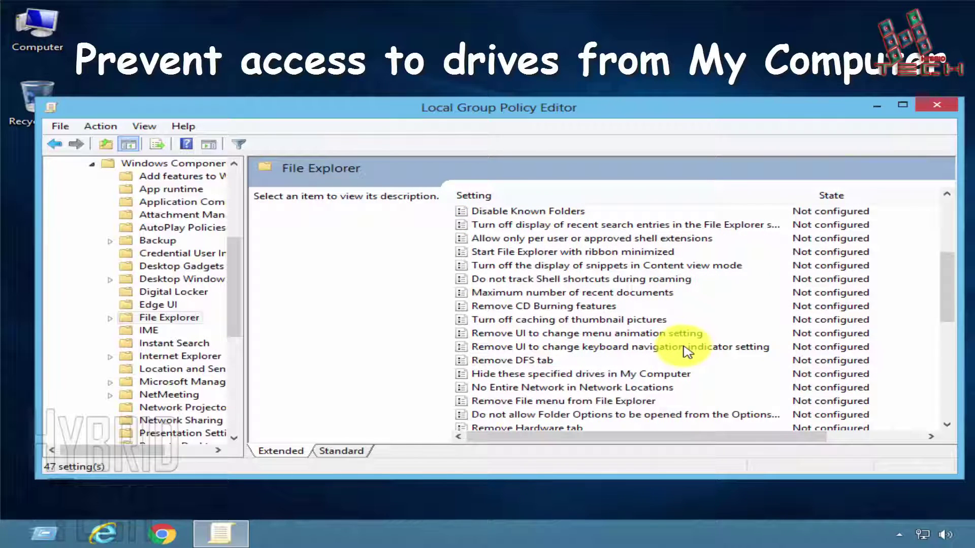
scroll(683, 349, down, 5)
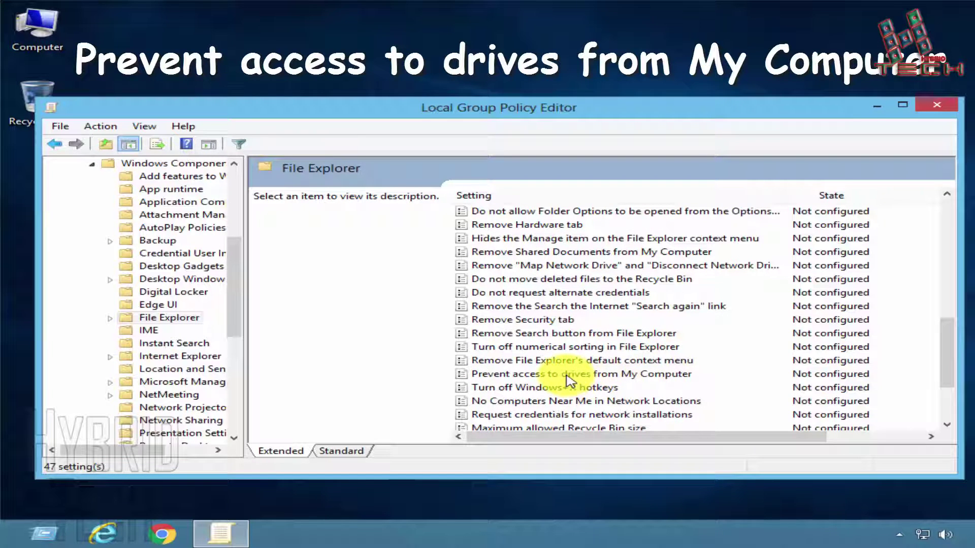
Step: Open the 'Prevent access to drives from My Computer' policy, then open Computer to view drives C–F
click(622, 375)
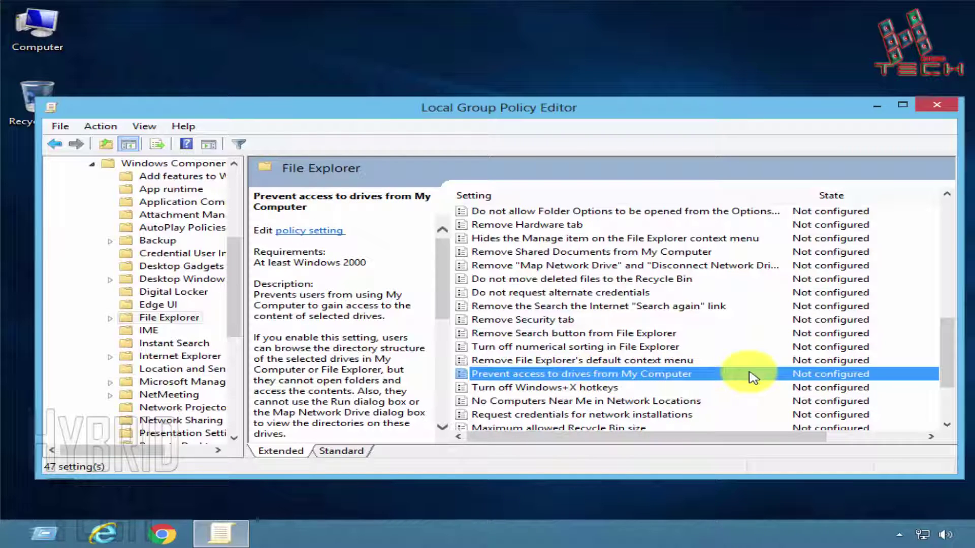
double_click(777, 379)
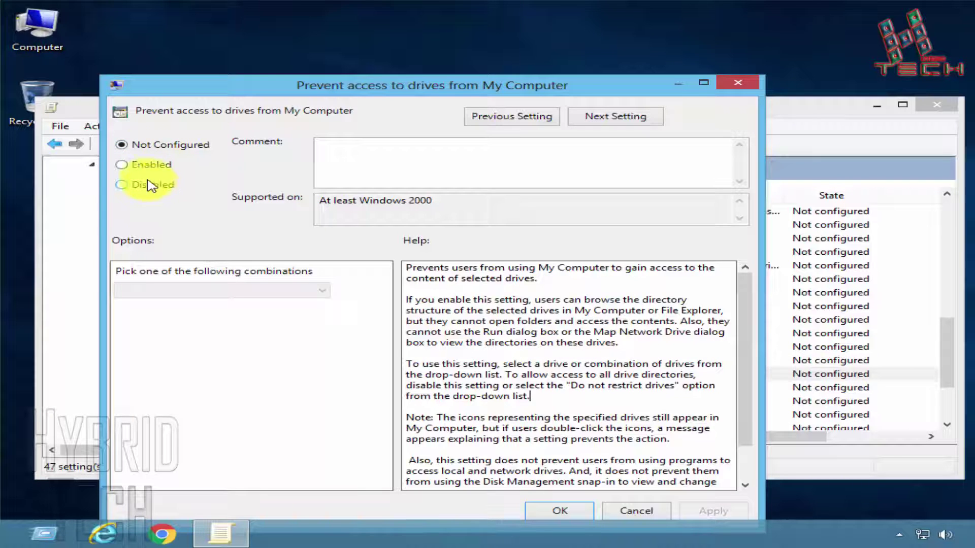
double_click(35, 31)
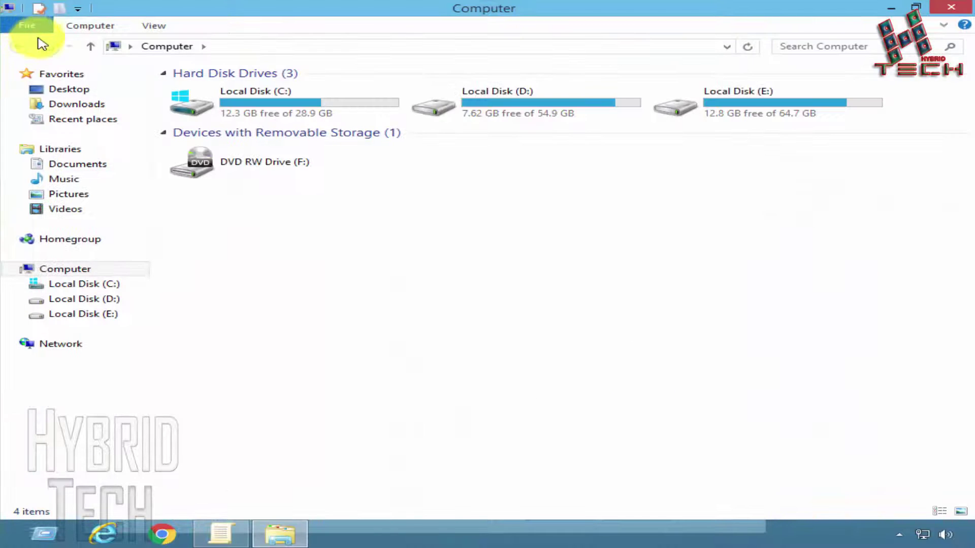
Step: Confirm Local Disk (D:) opens without restriction, then close its window
double_click(470, 100)
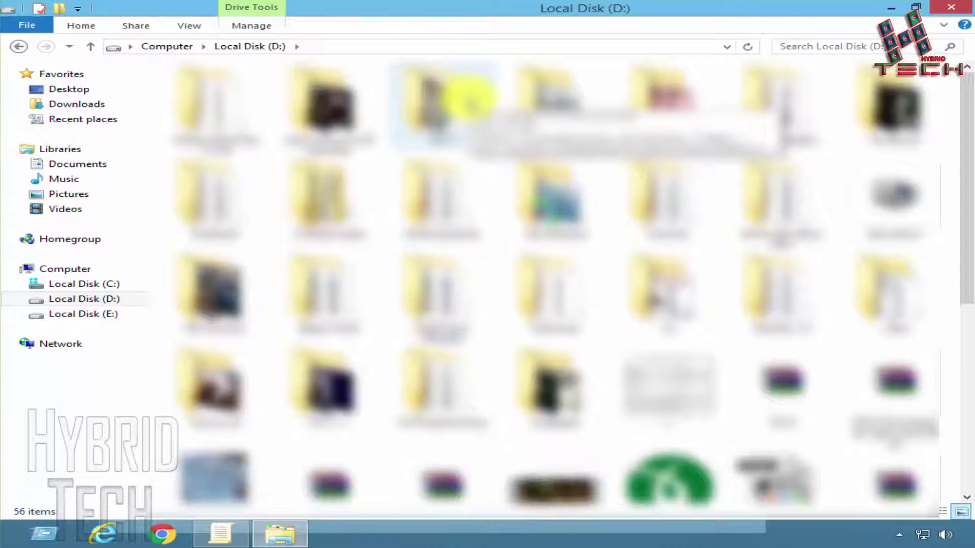
click(950, 7)
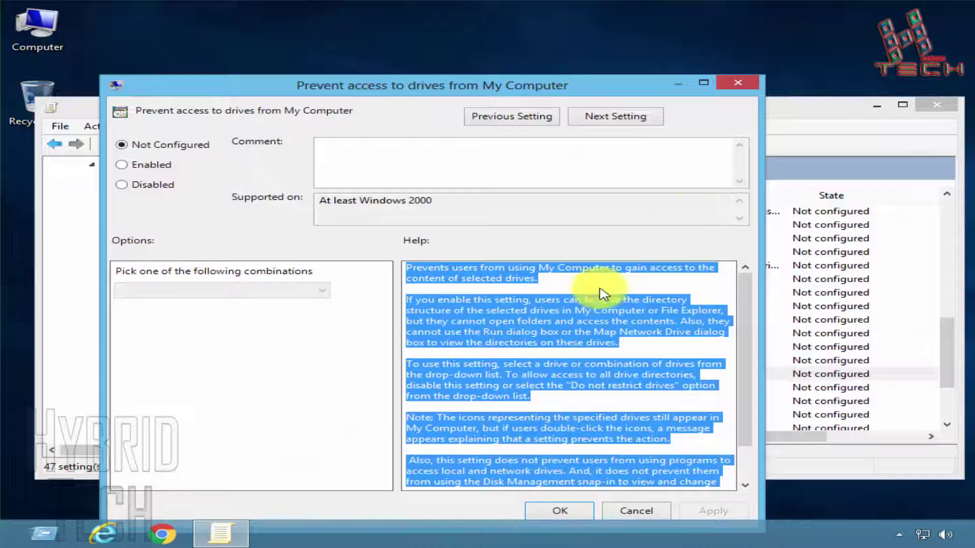
Step: Enable the drive-access policy with 'Restrict D drive only' and apply it
click(151, 164)
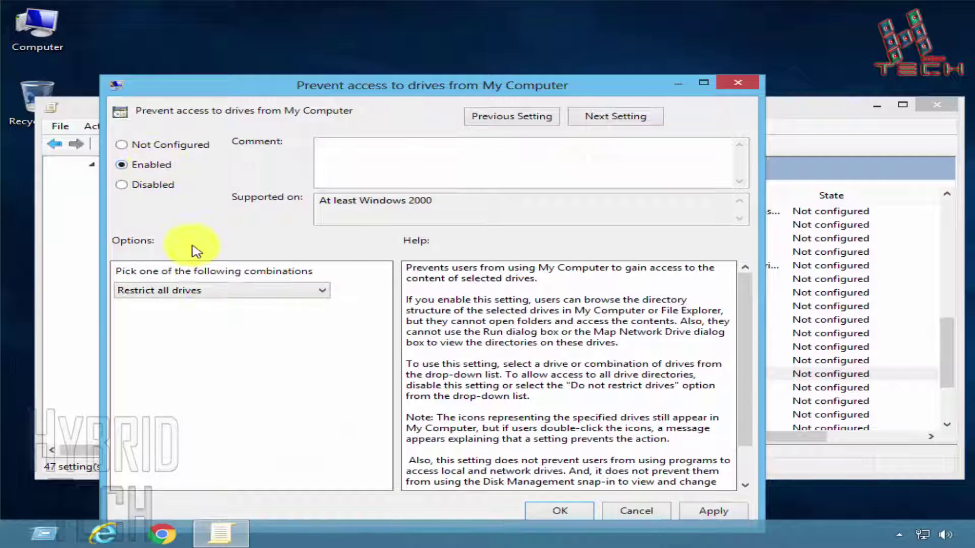
click(224, 297)
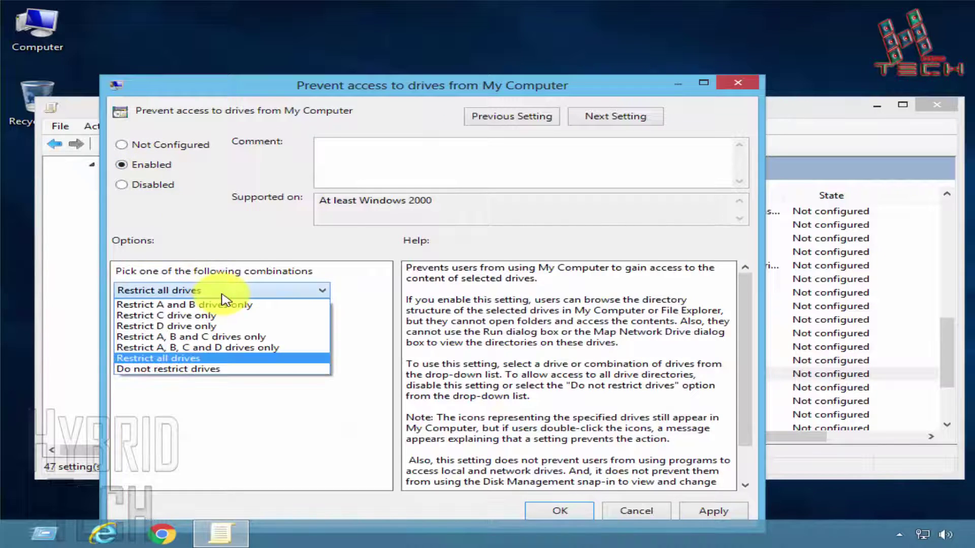
click(192, 328)
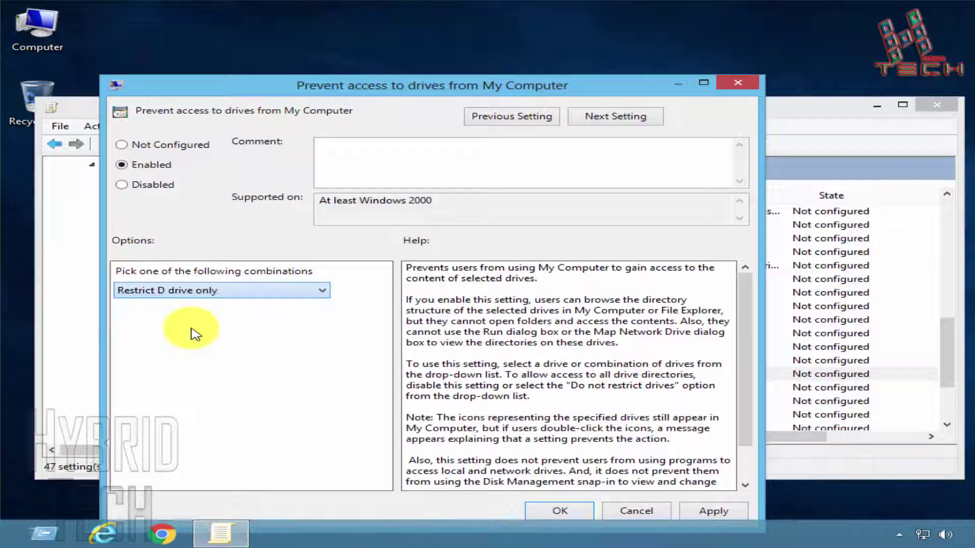
click(701, 512)
click(572, 513)
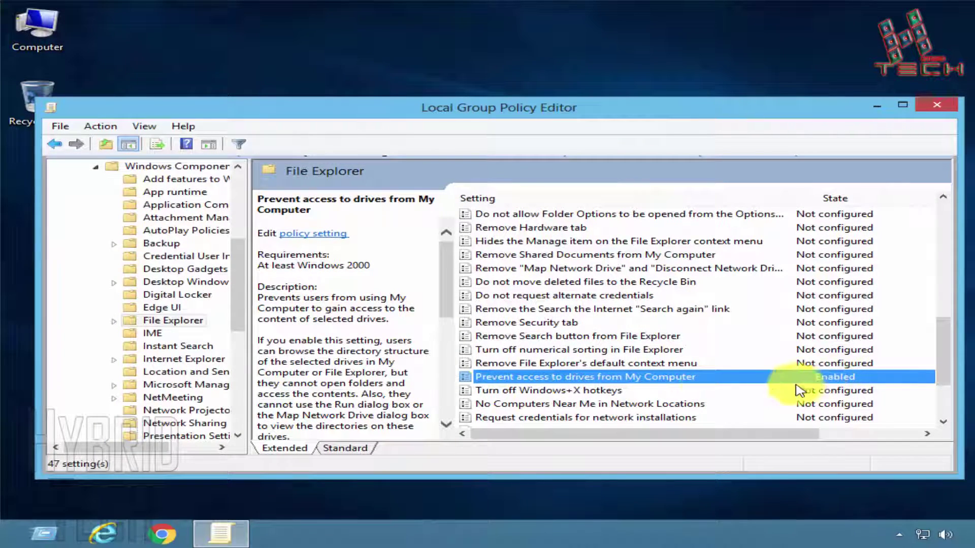
Step: Try opening Local Disk (D:) from Computer, dismiss the Restrictions error, and close the window
double_click(36, 25)
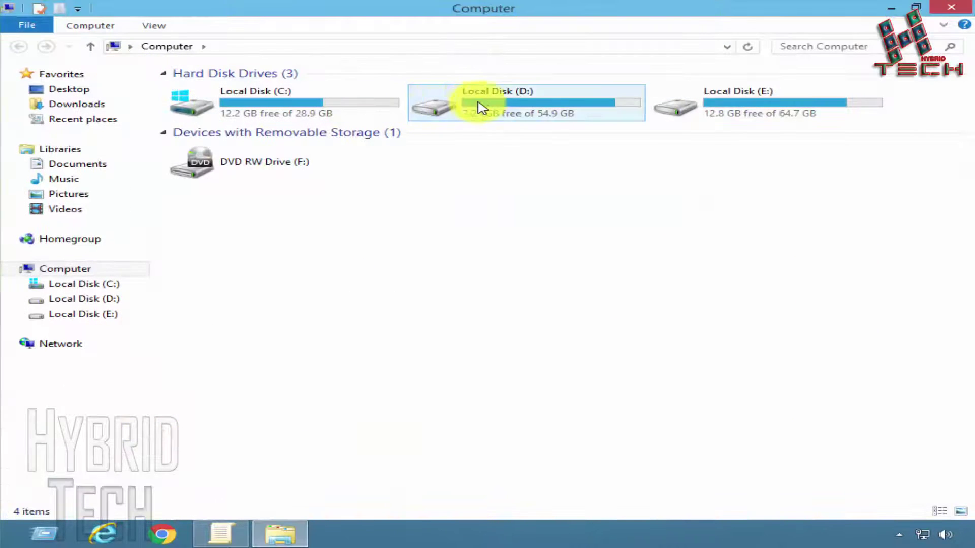
double_click(483, 105)
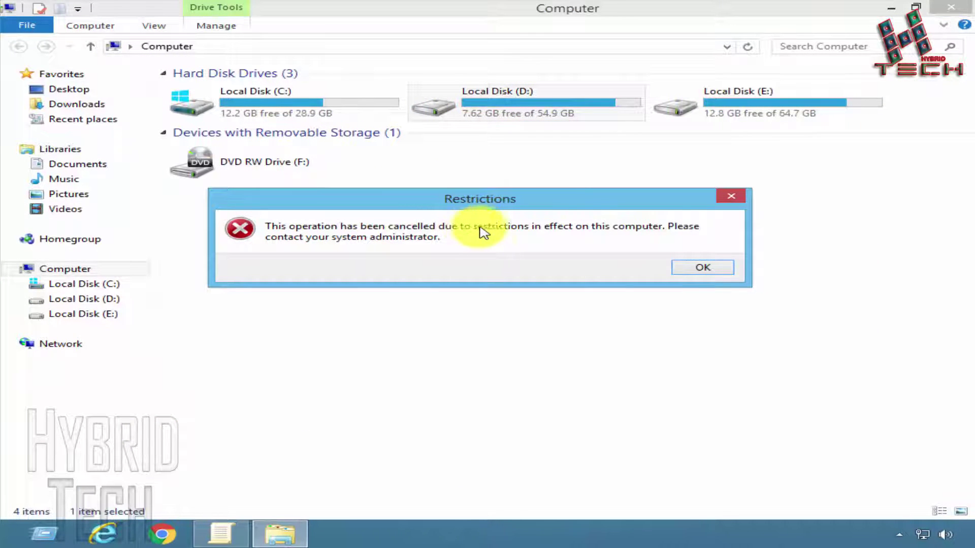
click(731, 199)
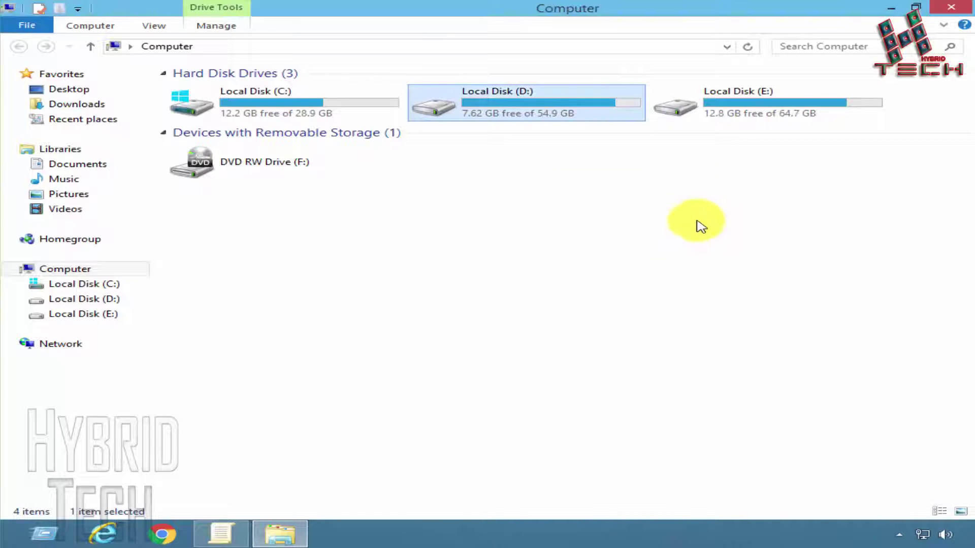
click(950, 8)
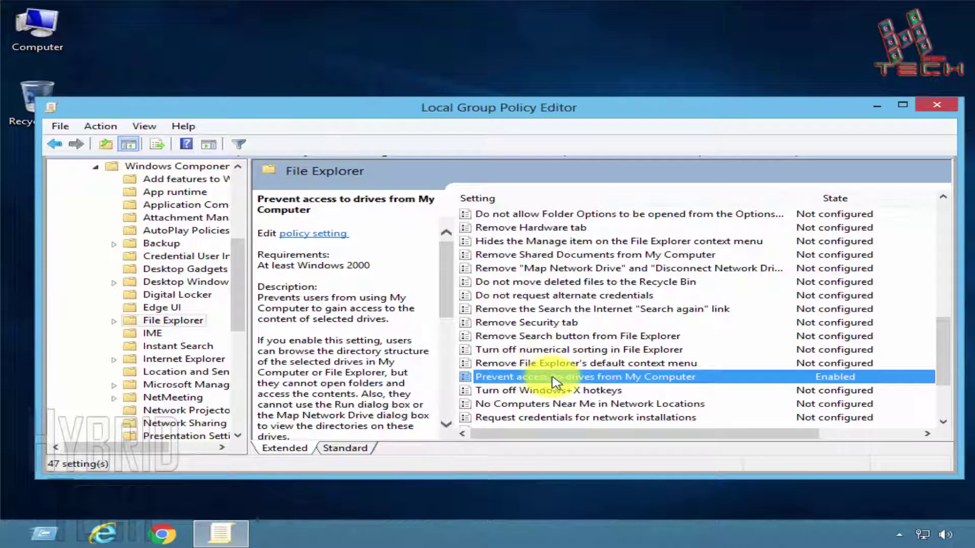
Step: Set 'Prevent access to drives from My Computer' to Not Configured and save it
double_click(799, 378)
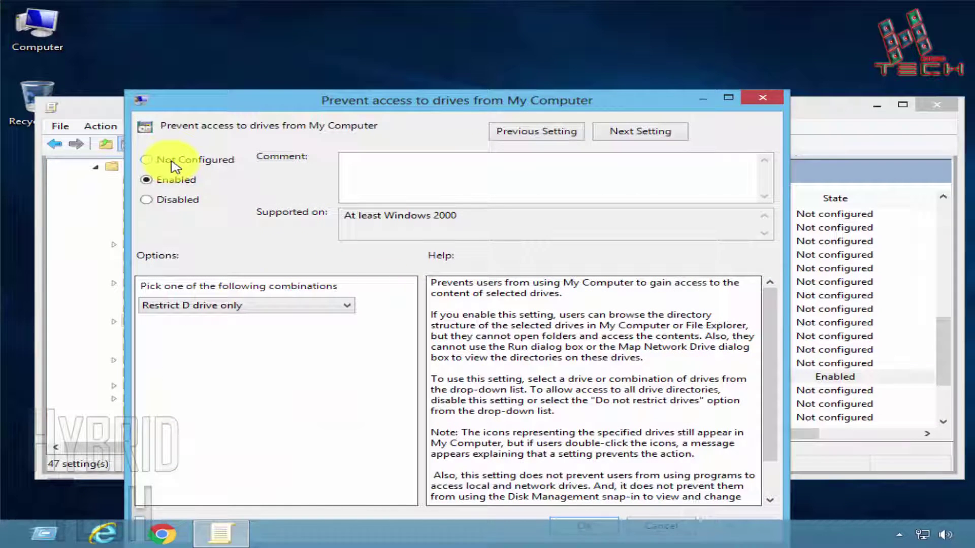
click(173, 162)
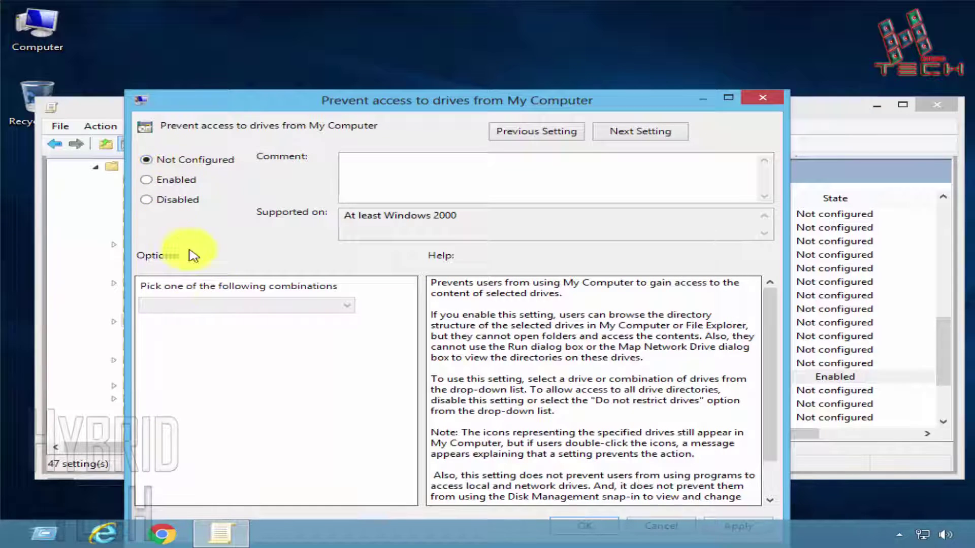
drag(638, 92, 603, 51)
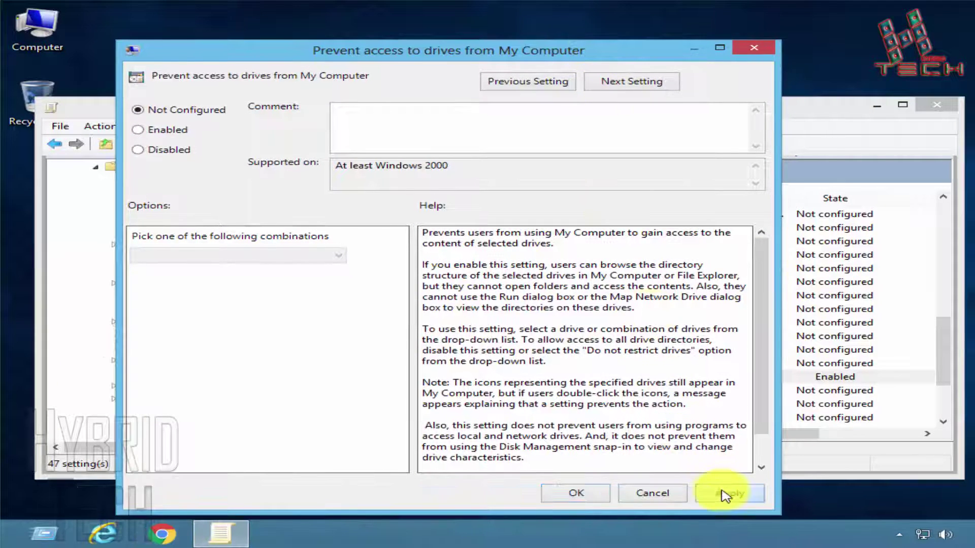
click(575, 495)
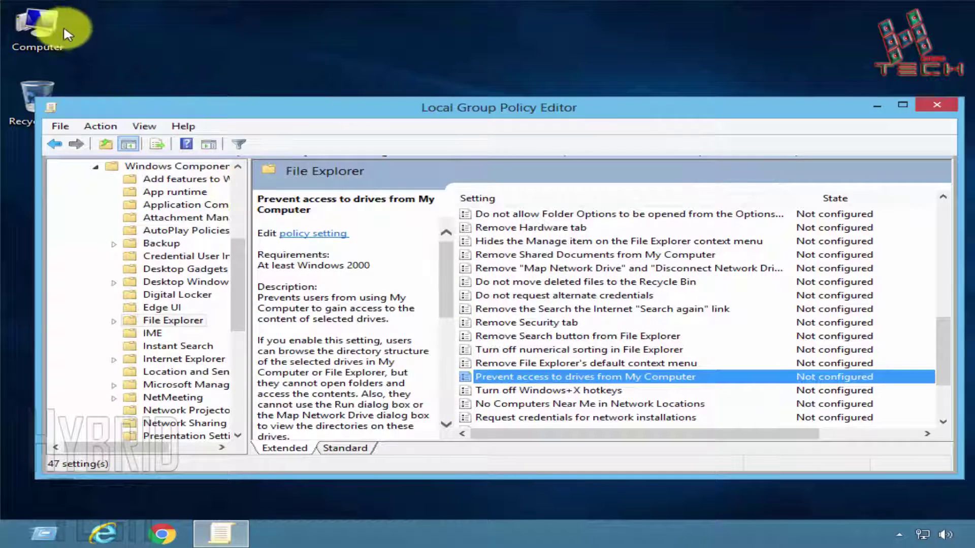
Step: Open Local Disk (D:) from Computer to confirm its 56 items show, then close it
double_click(48, 22)
double_click(461, 98)
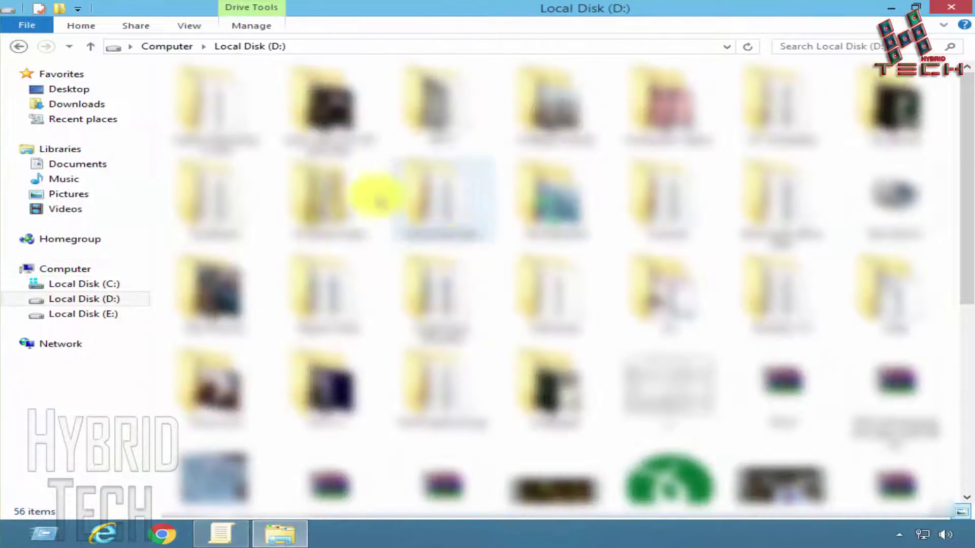
scroll(498, 254, down, 5)
scroll(495, 257, up, 5)
click(951, 7)
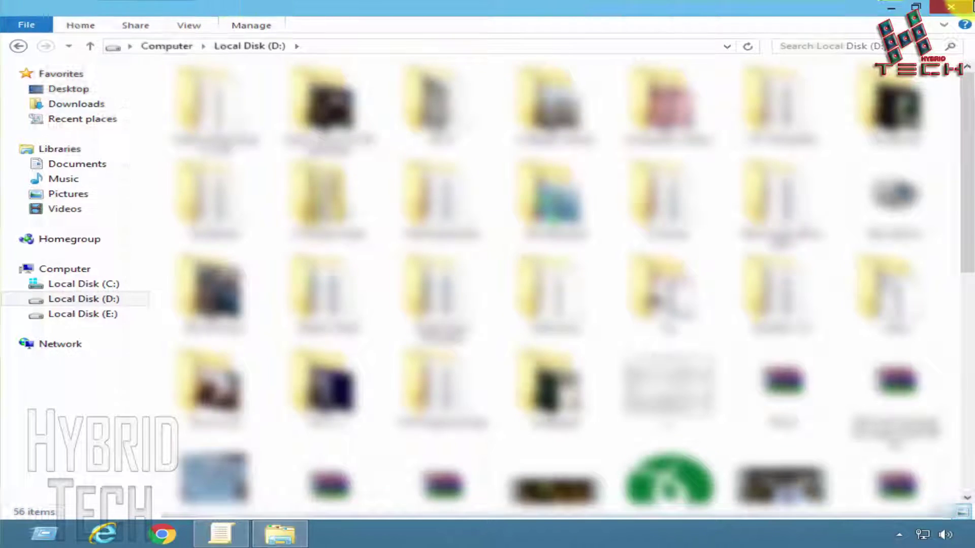